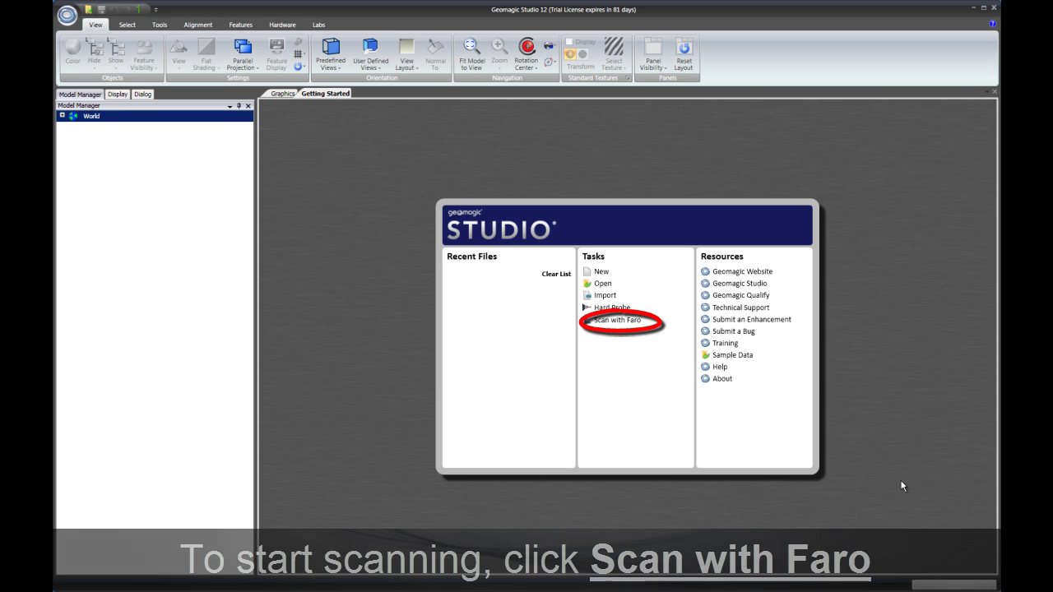
Start a FARO scanning session with the laser scanner in the Faro Plug-In.
click(613, 322)
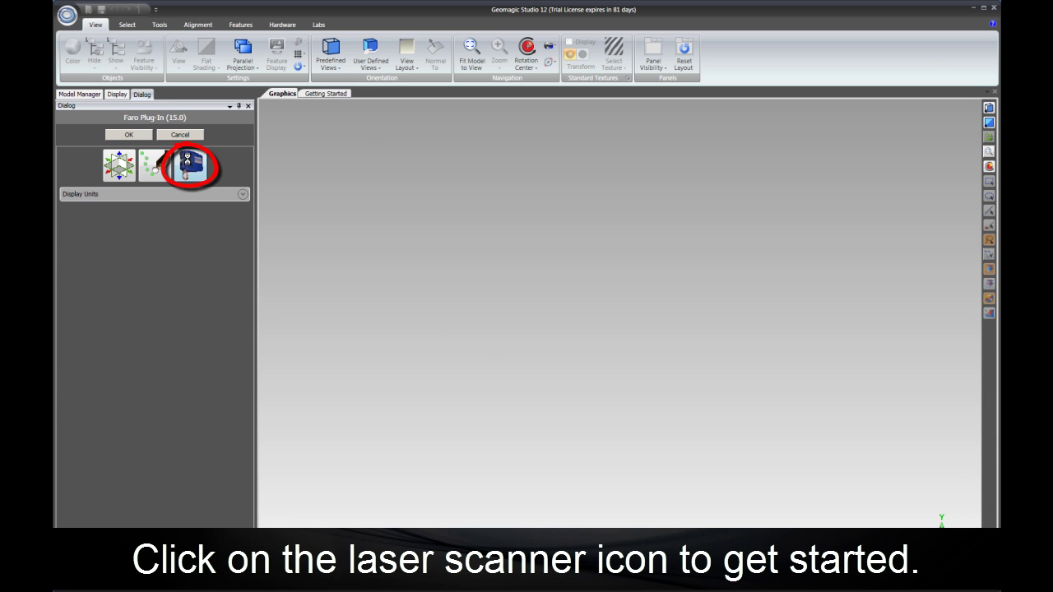
click(188, 164)
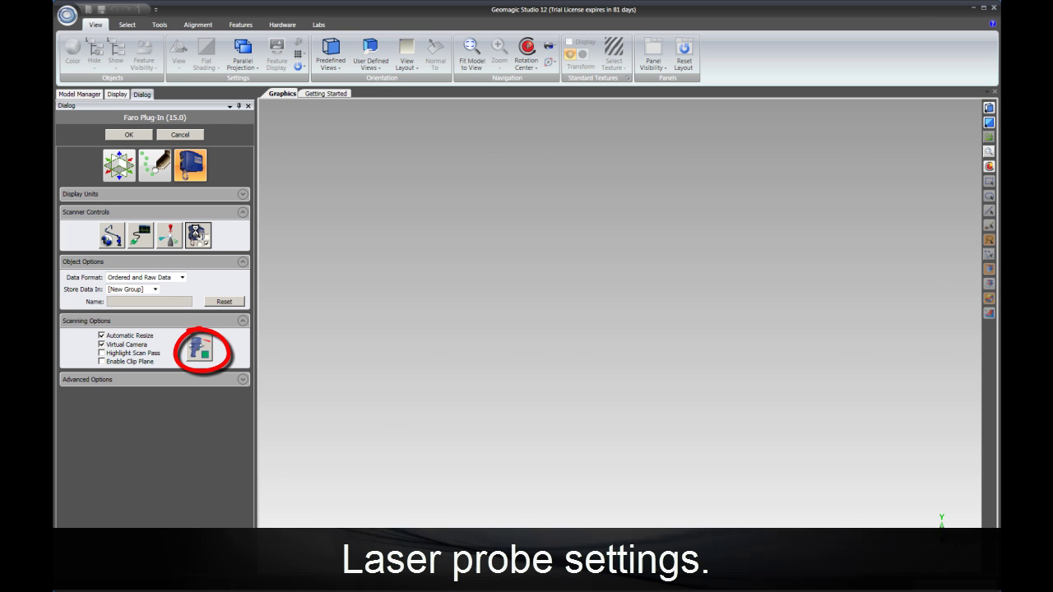
Auto-tune the laser line probe exposure to 70 (4.38 ms) and accept the probe settings.
click(199, 236)
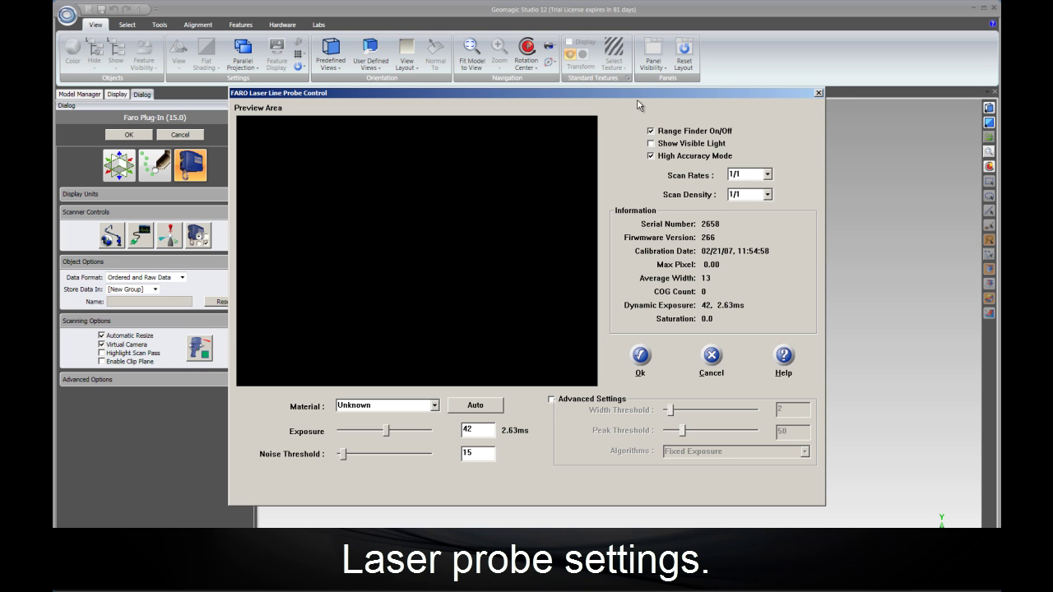
drag(640, 96, 699, 128)
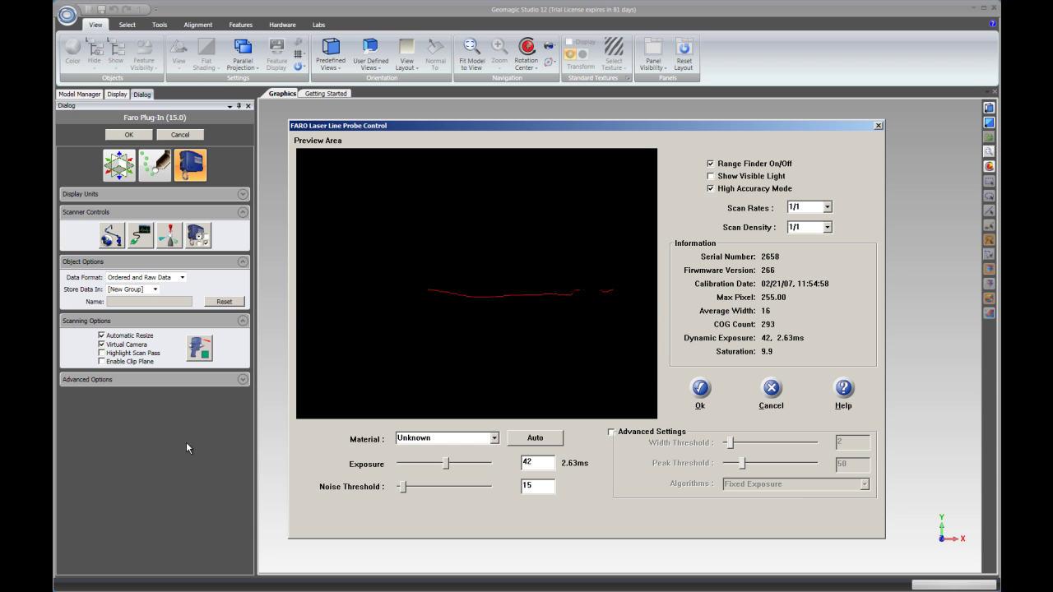
click(534, 439)
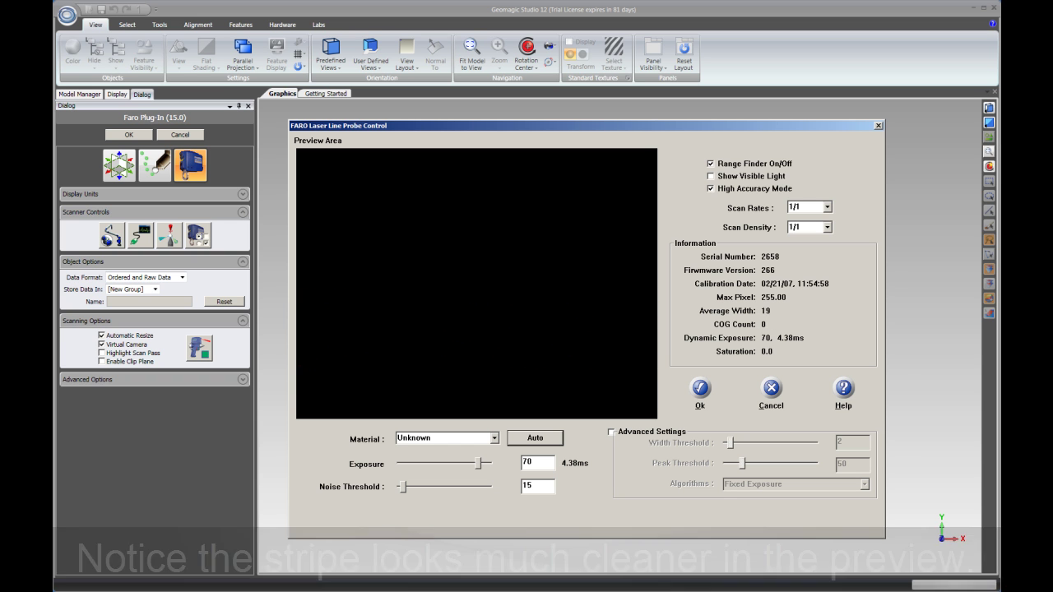
click(699, 393)
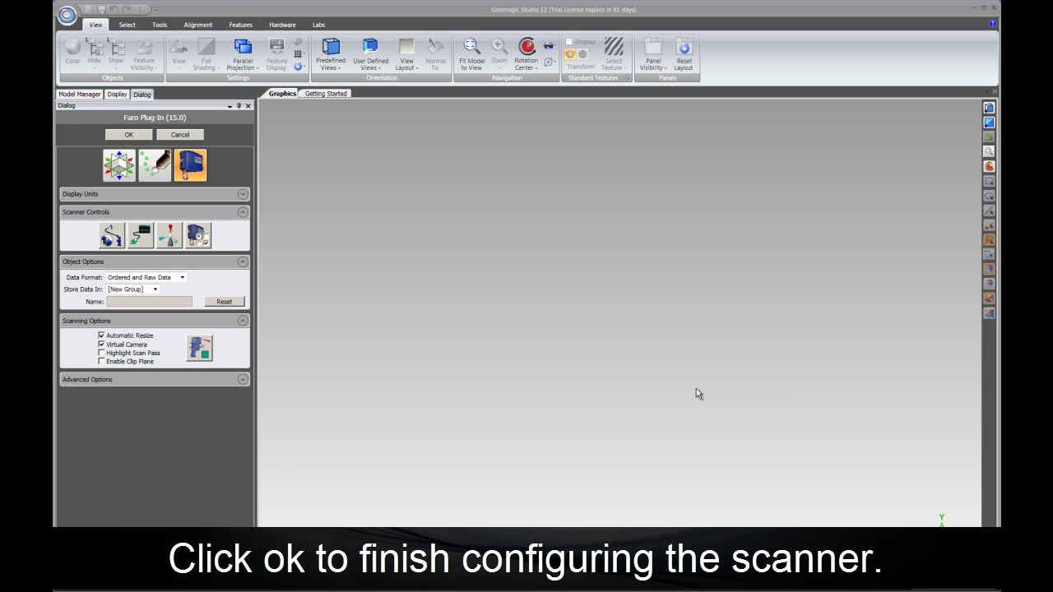
Scan a new reference plane, Plane 001, from the advanced scanning options.
click(244, 380)
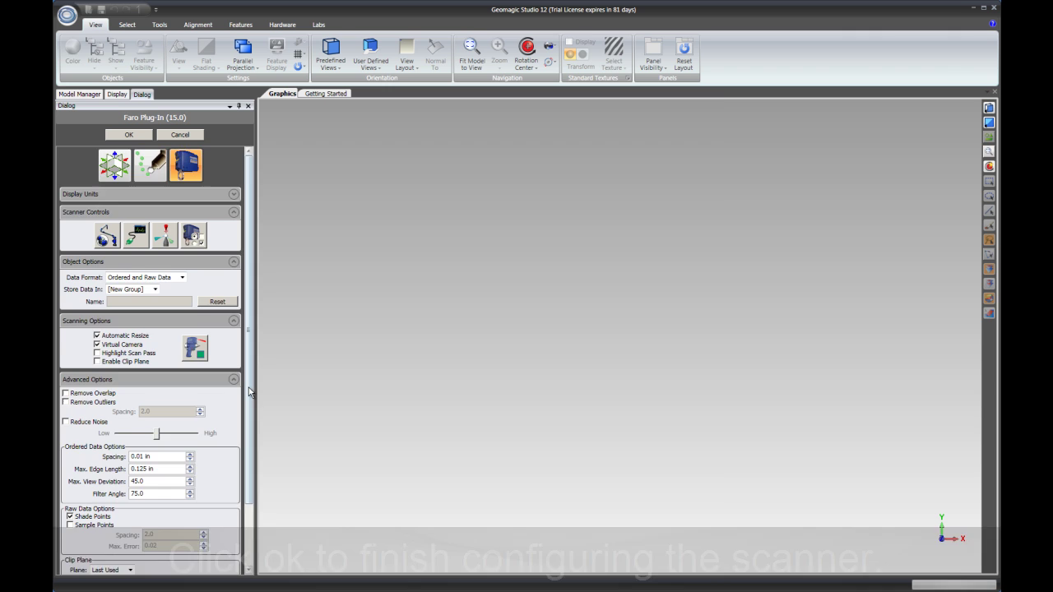
scroll(246, 475, down, 3)
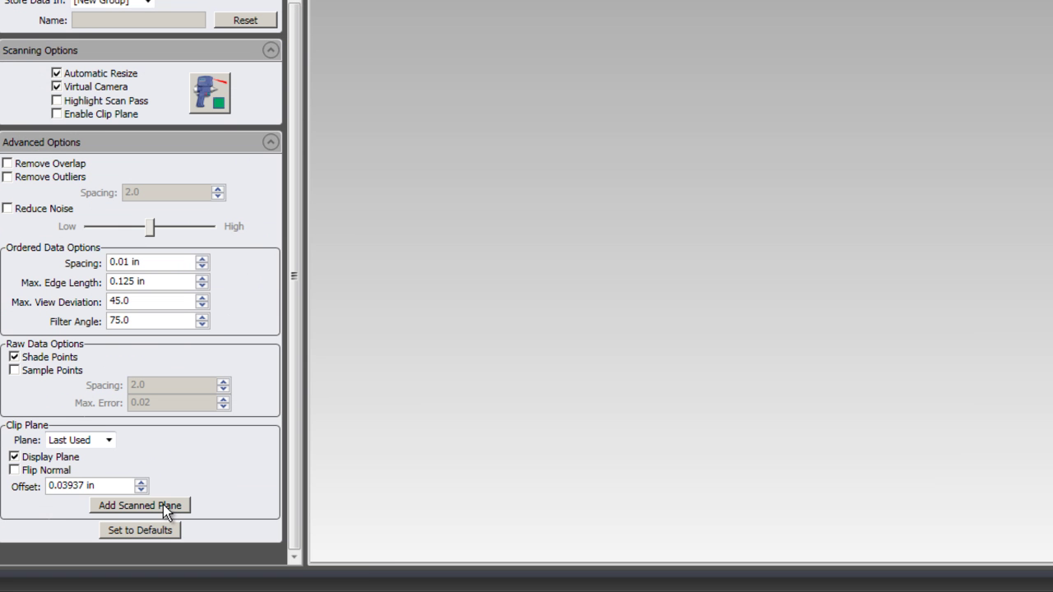
click(164, 537)
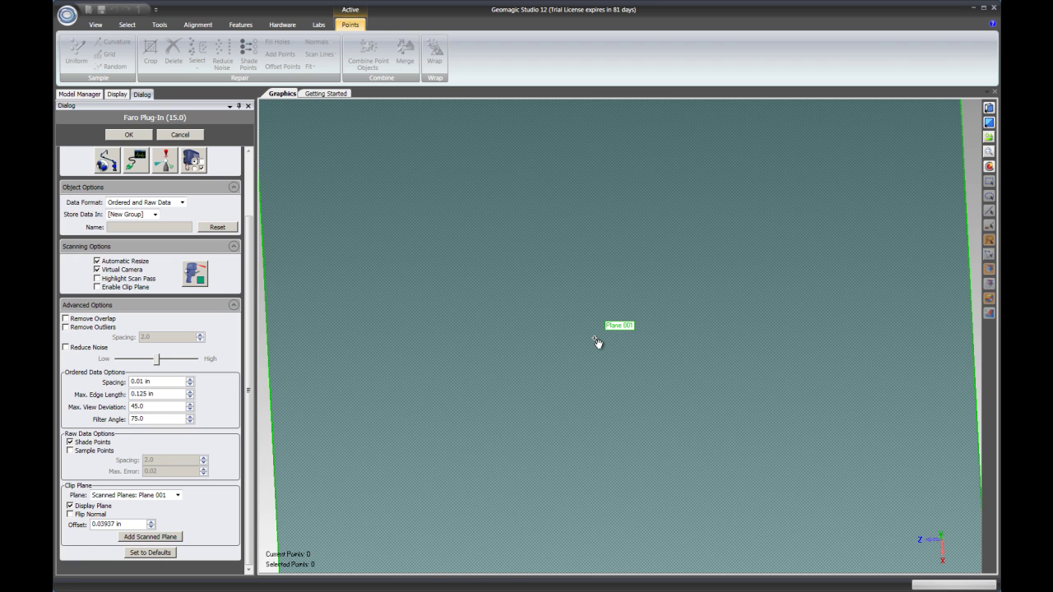
middle_drag(583, 343, 667, 373)
scroll(526, 330, down, 5)
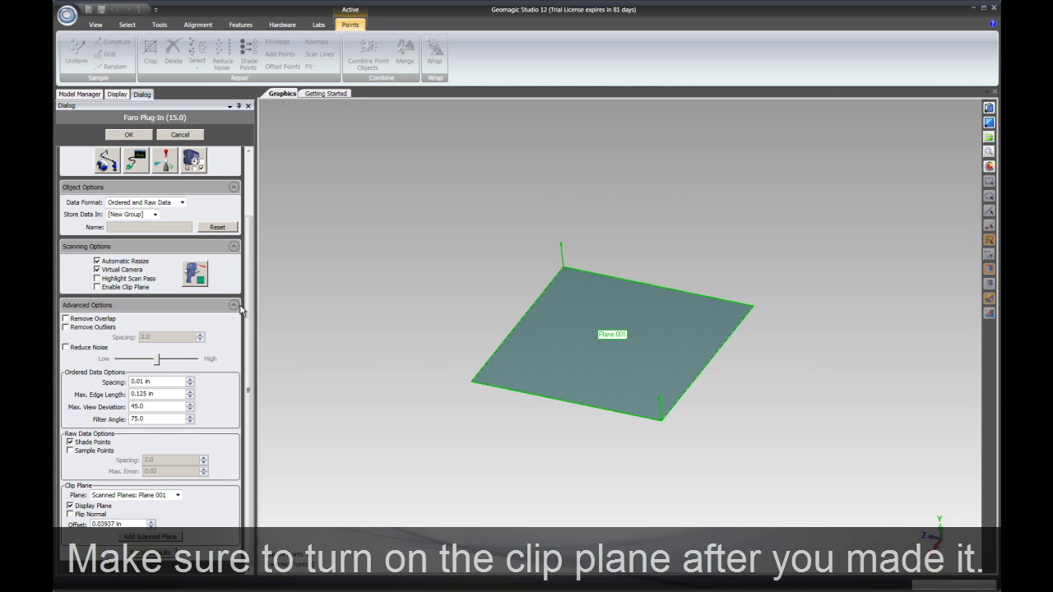
Enable Plane 001 as the clip plane and hide it from display.
click(235, 305)
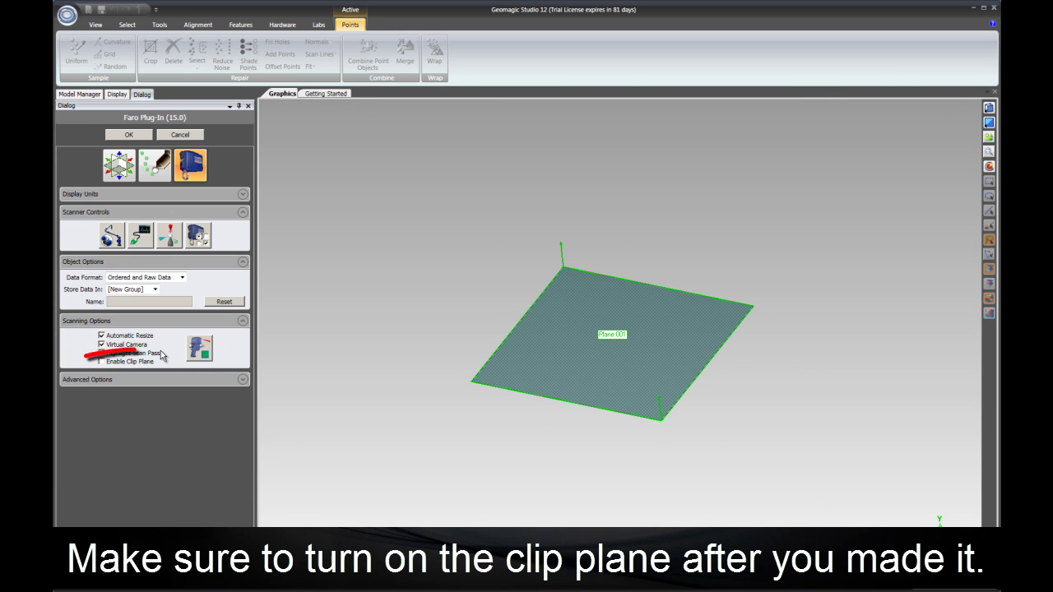
click(102, 361)
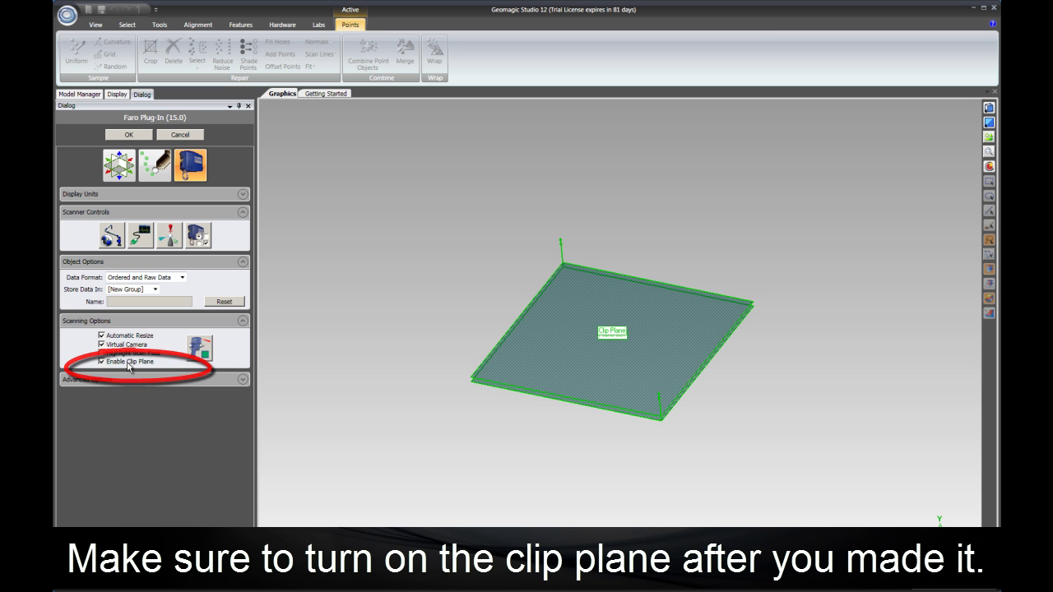
click(135, 379)
scroll(156, 418, down, 5)
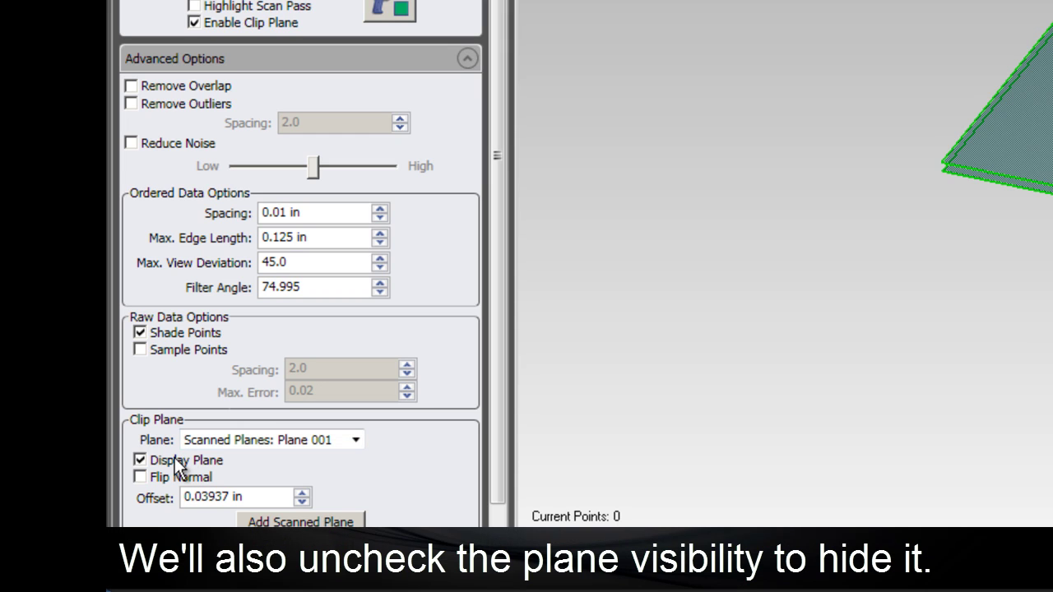
click(178, 466)
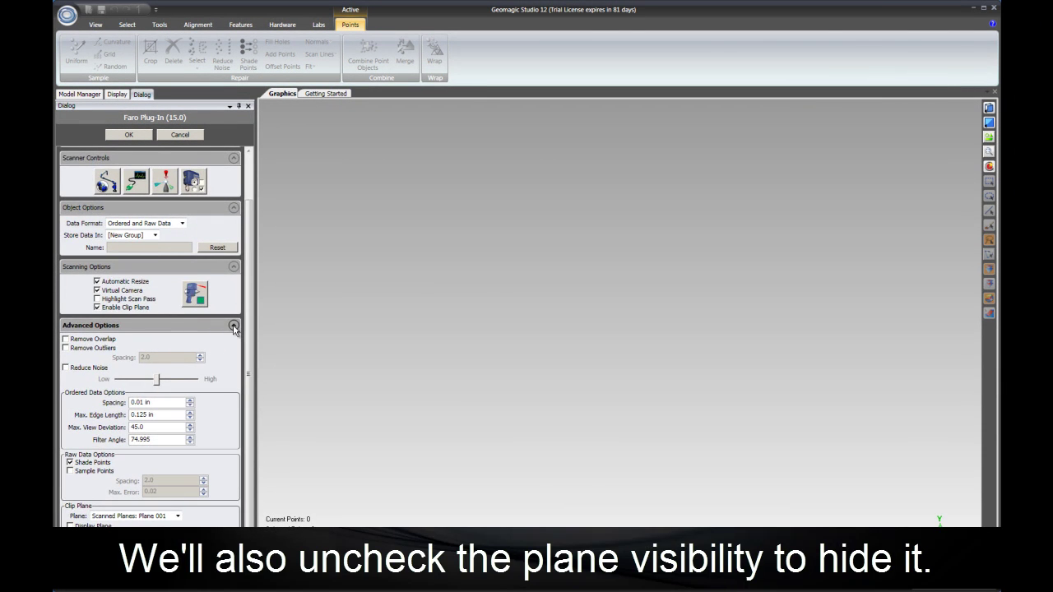
Capture Scan 001 as ordered and raw data stored in a new group.
click(234, 326)
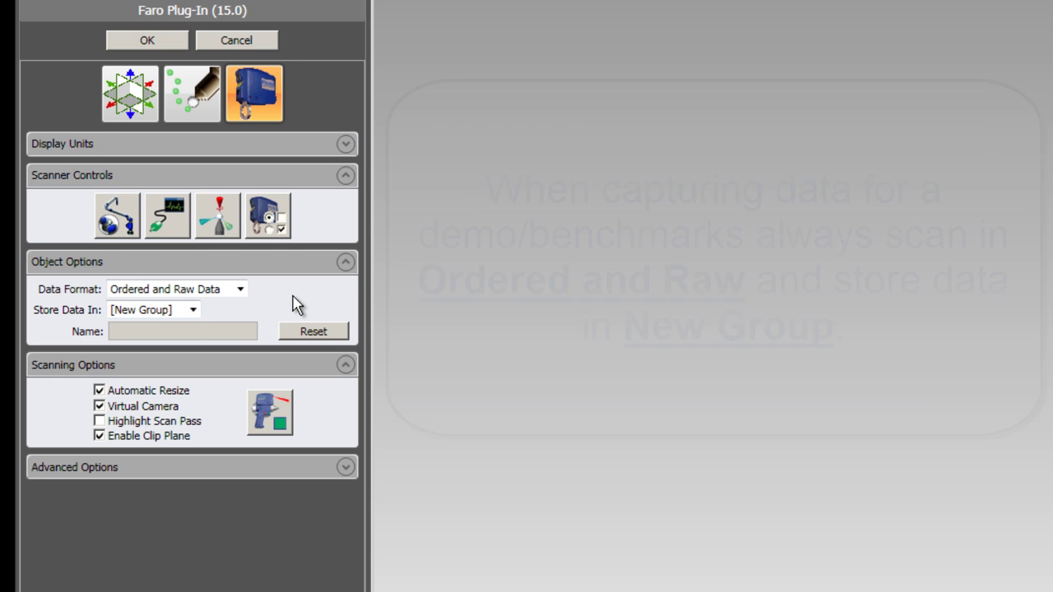
click(272, 426)
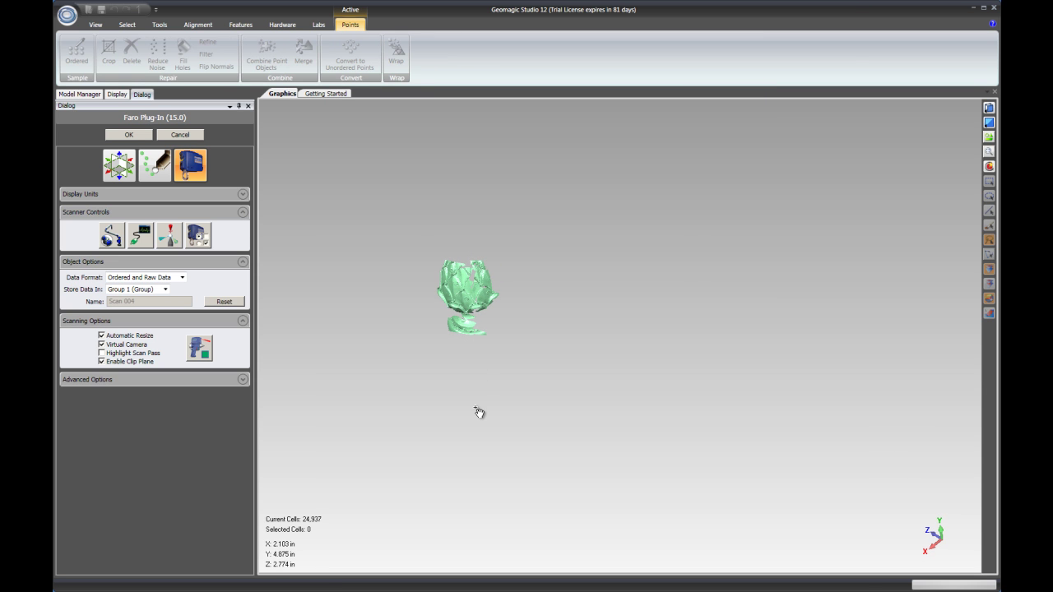
Switch on Remove Overlap, Remove Outliers and Reduce Noise for the upcoming scan passes.
middle_drag(479, 412, 485, 267)
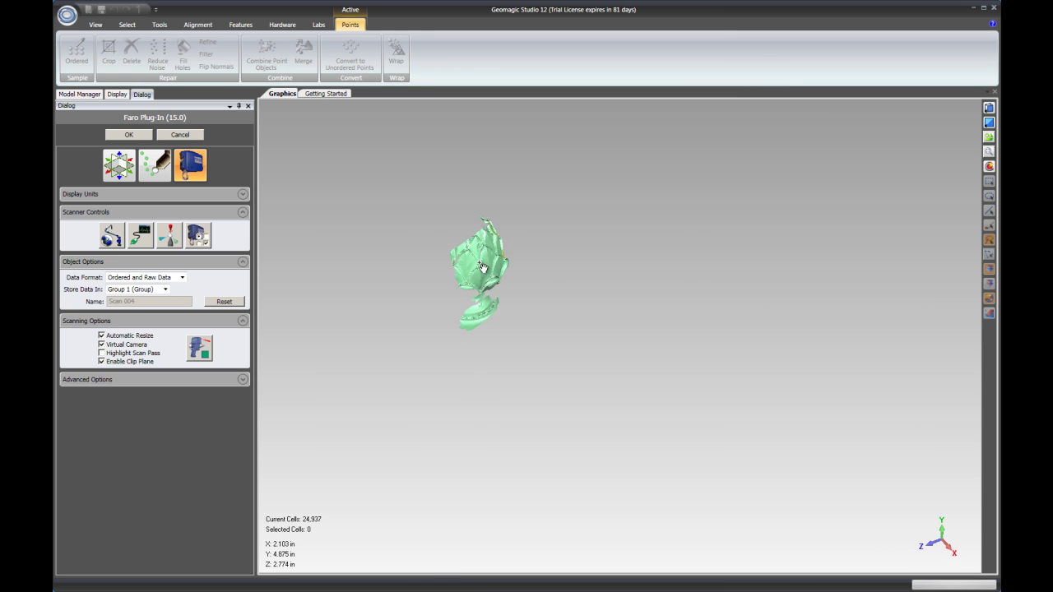
scroll(483, 263, up, 5)
scroll(463, 284, down, 1)
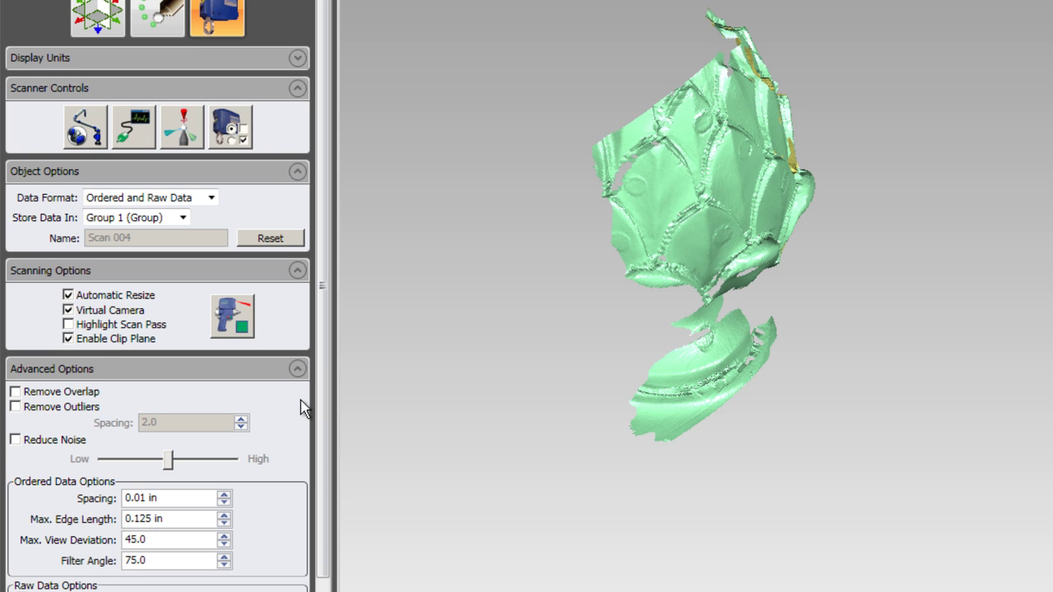
click(37, 394)
click(27, 411)
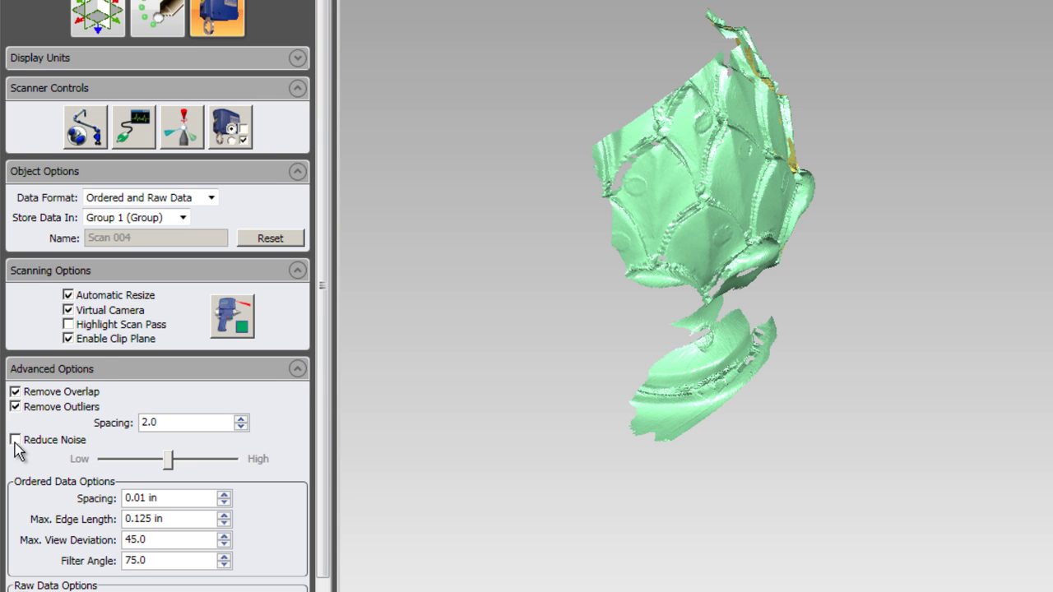
click(17, 441)
click(297, 370)
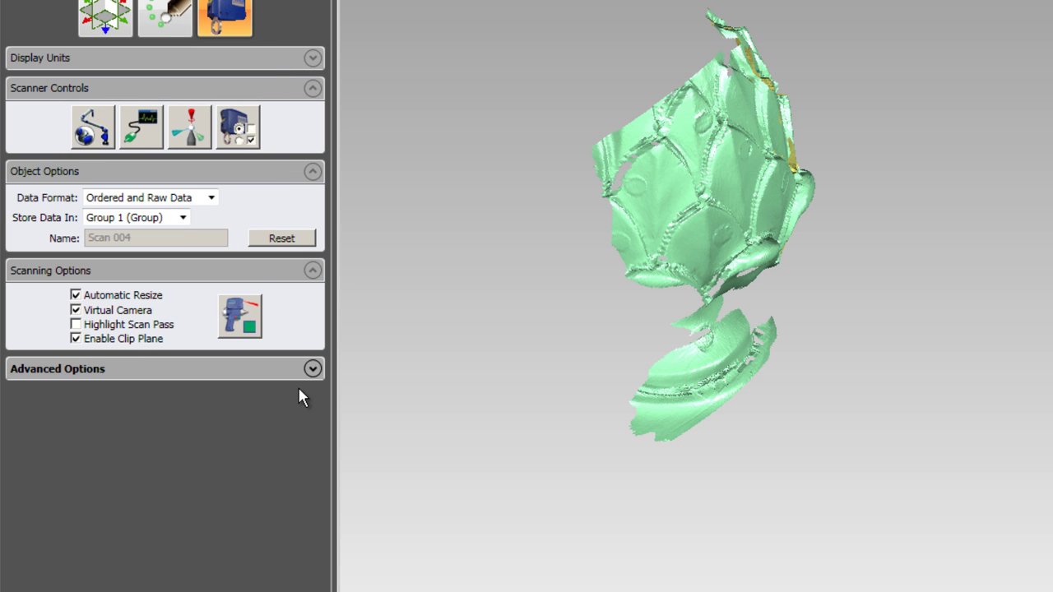
Capture the remaining passes around the lizard, Scans 004 through 016, into Group 1.
click(243, 313)
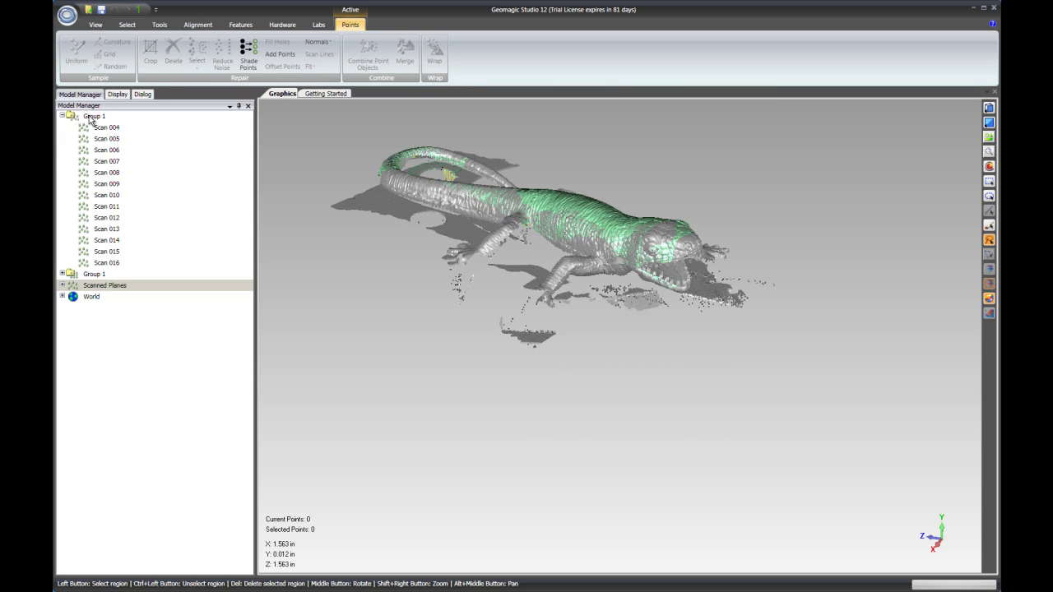
Select Group 1's scans and zoom into the lizard's raw point cloud.
click(91, 116)
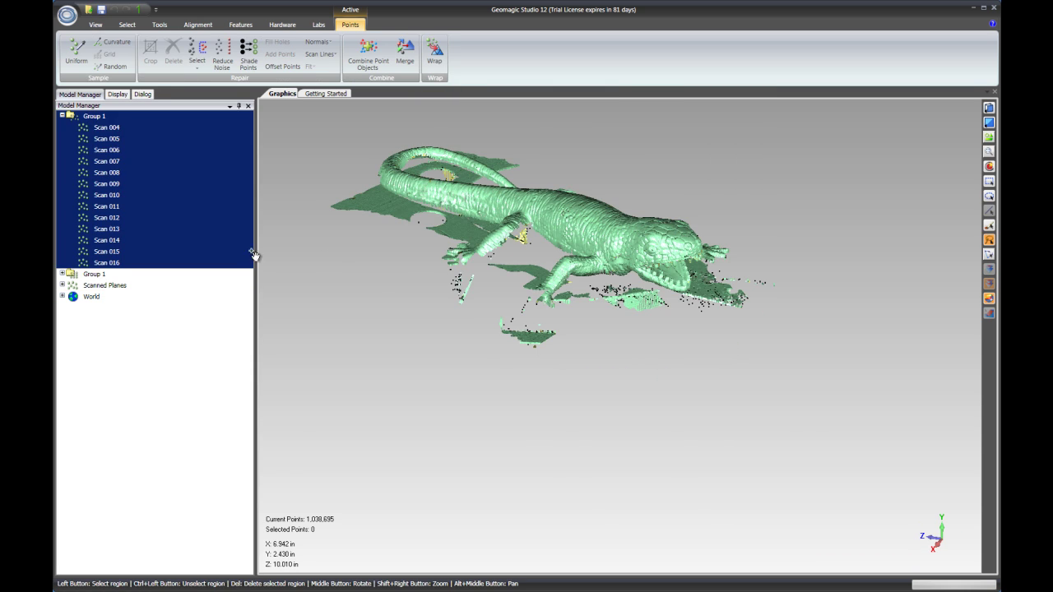
scroll(594, 240, up, 6)
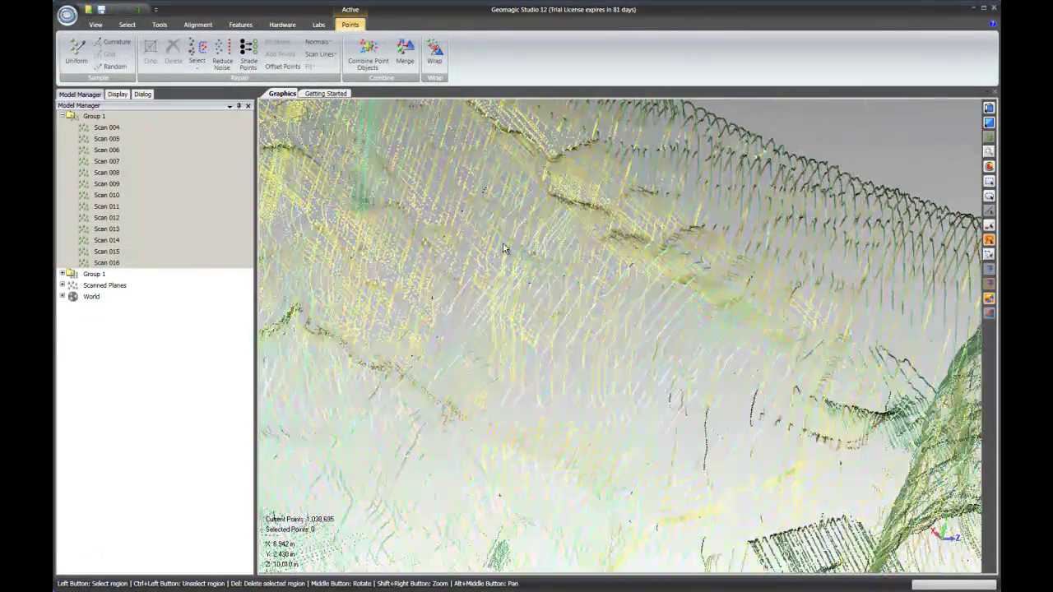
Display the second Group 1's shaded ordered data and inspect the lizard's head up close.
click(69, 117)
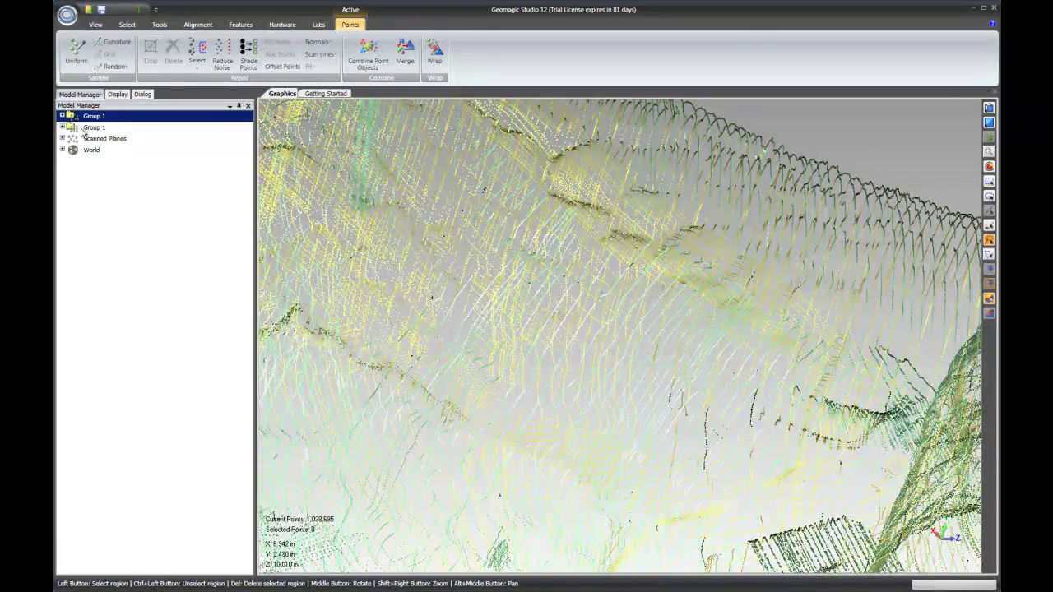
click(64, 129)
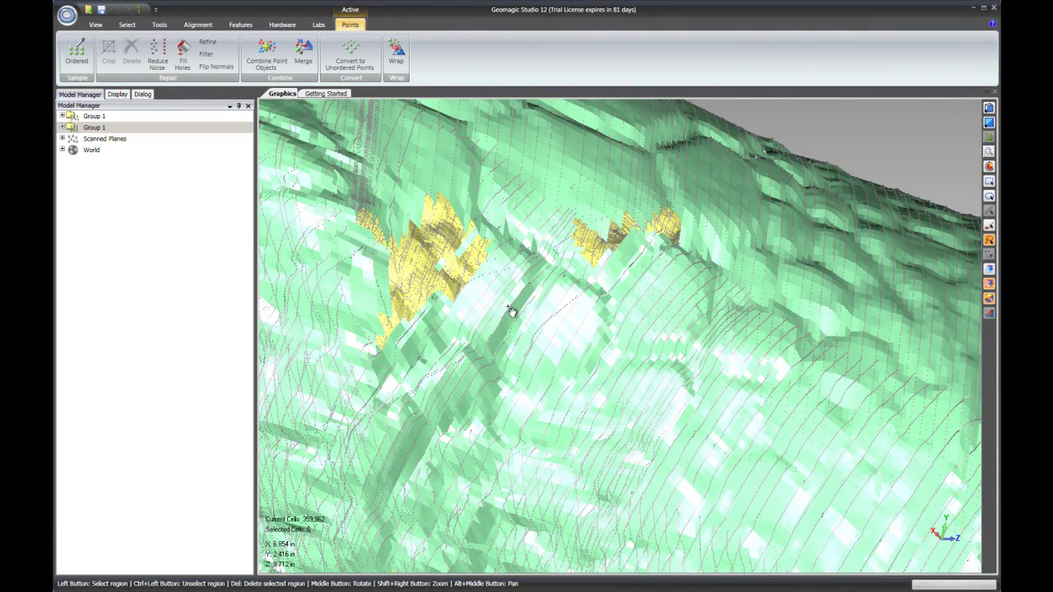
middle_drag(510, 310, 556, 353)
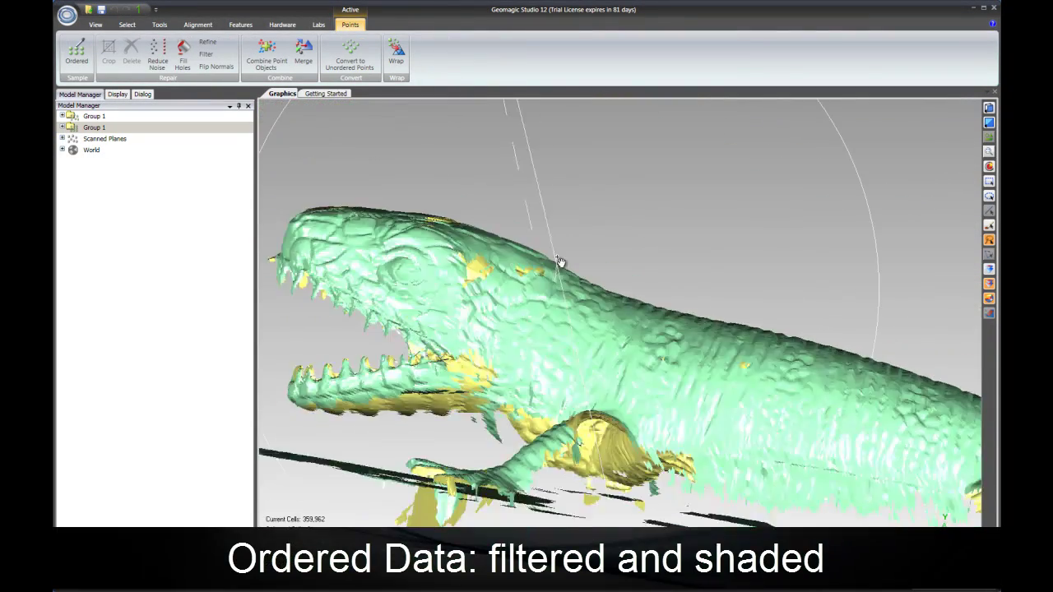
middle_drag(559, 262, 470, 376)
scroll(552, 381, up, 5)
click(95, 129)
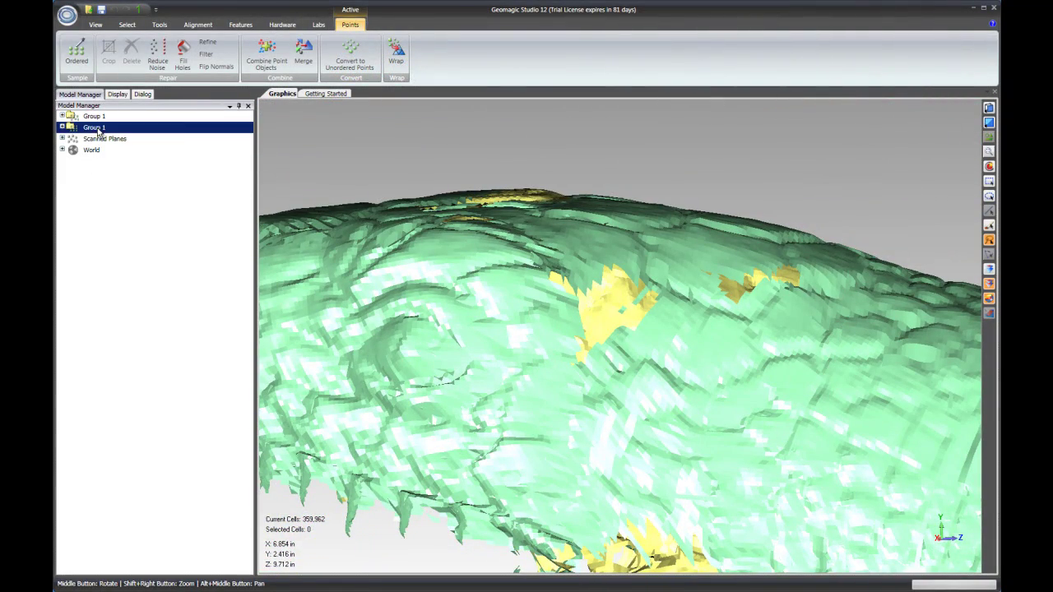
Run Merge Scans with Keep Original Data checked to build the Merged polygon mesh.
click(303, 57)
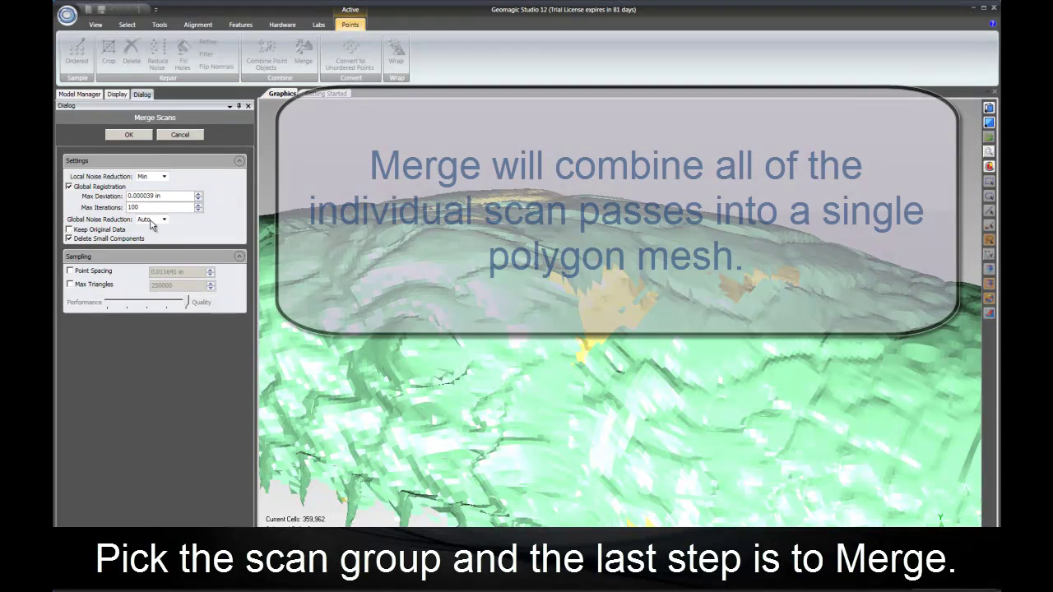
click(97, 230)
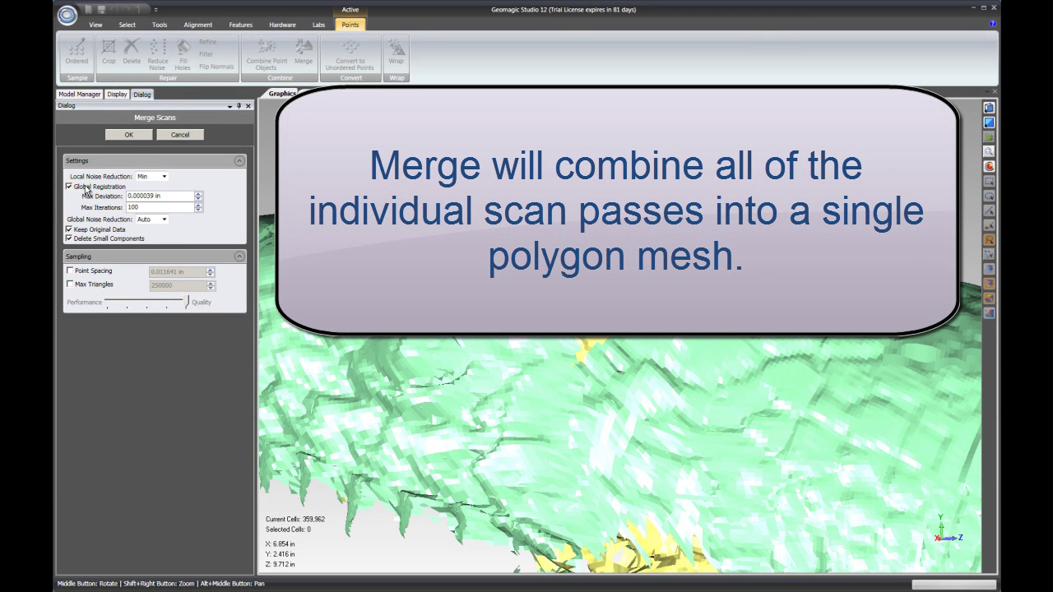
click(127, 136)
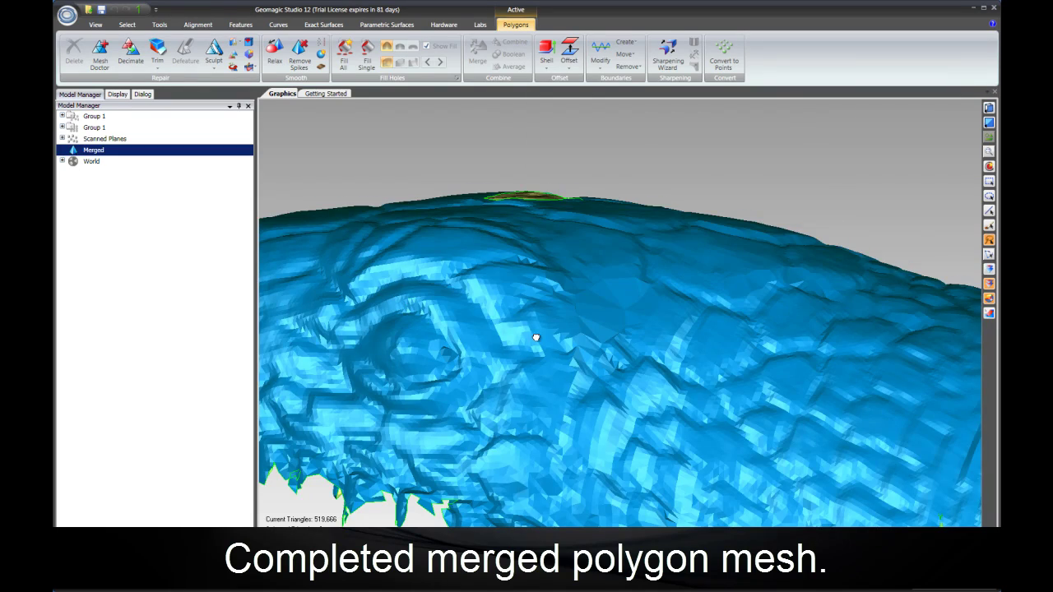
Orbit and zoom around the blue Merged lizard mesh to inspect its head and body.
middle_drag(535, 337, 564, 372)
middle_drag(518, 292, 450, 473)
scroll(558, 397, down, 5)
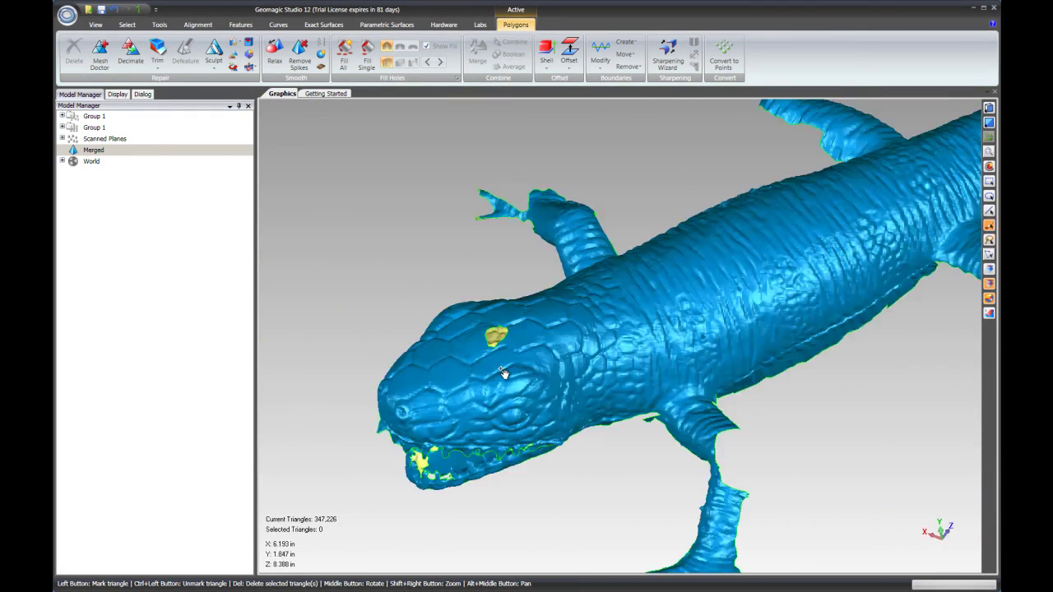
scroll(642, 378, up, 3)
scroll(634, 354, down, 5)
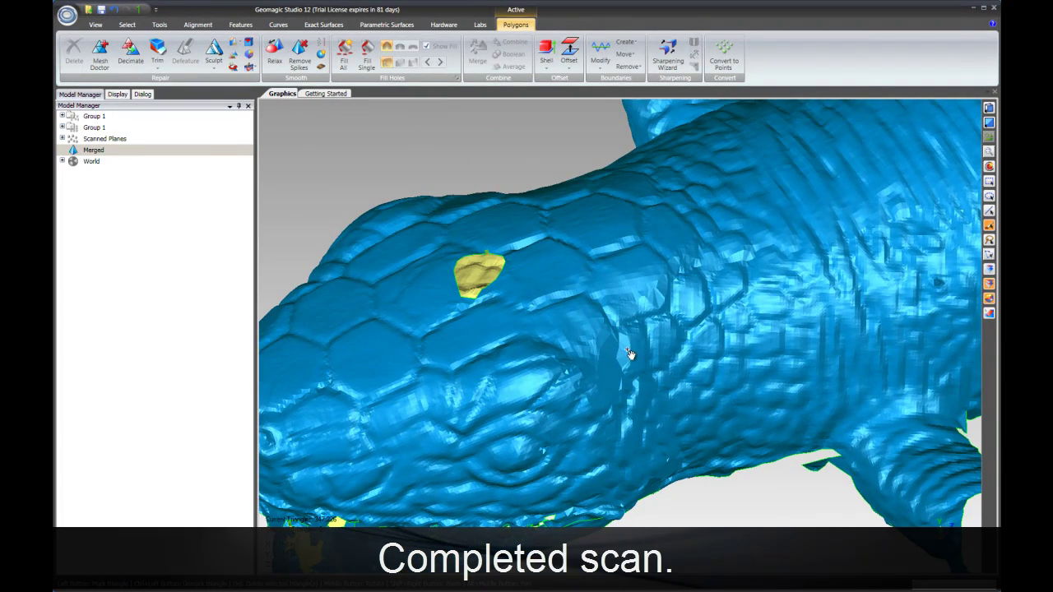